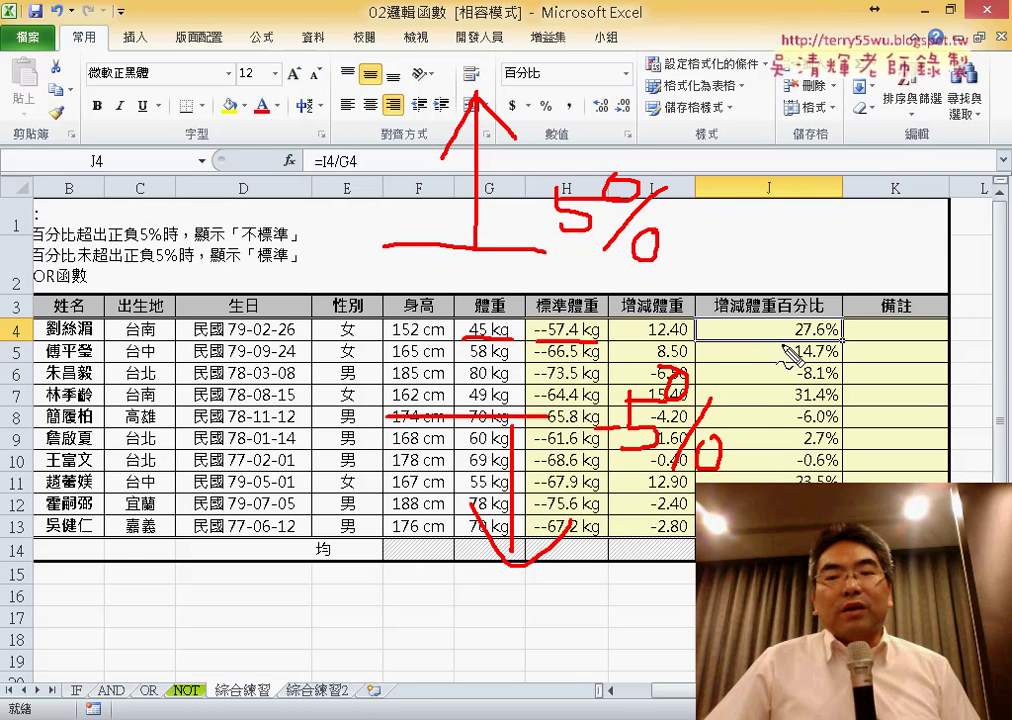
Step: Inspect row 6's percentage formula and its weight (G6) and standard weight (H6) values
mouse_move(798, 344)
mouse_down()
mouse_move(842, 341)
mouse_move(785, 318)
mouse_up()
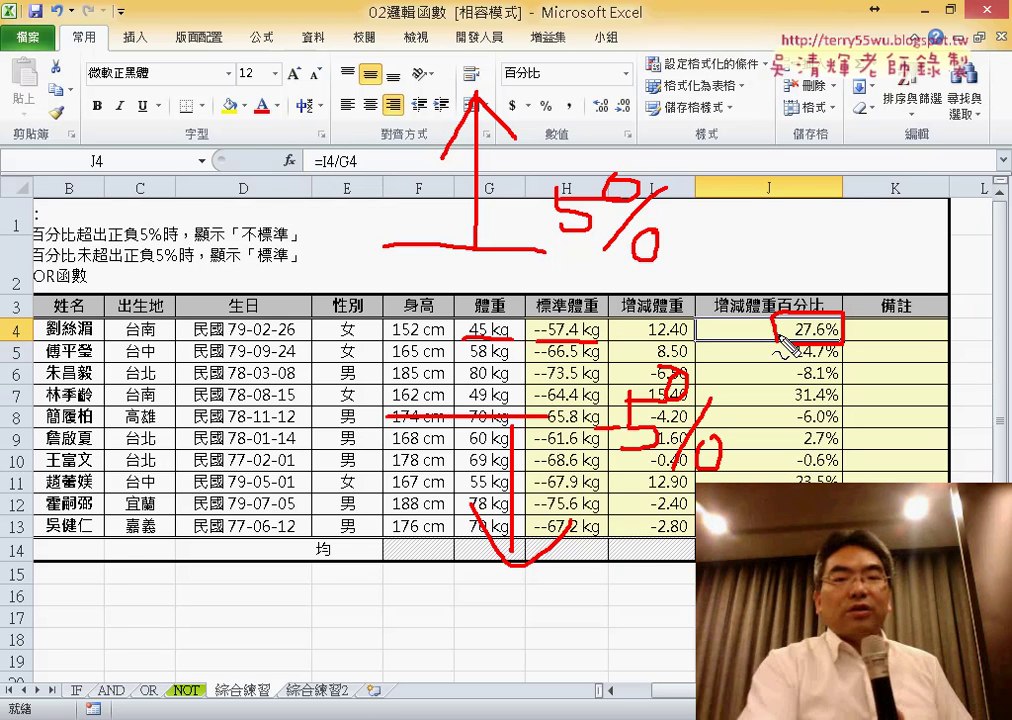
key(Escape)
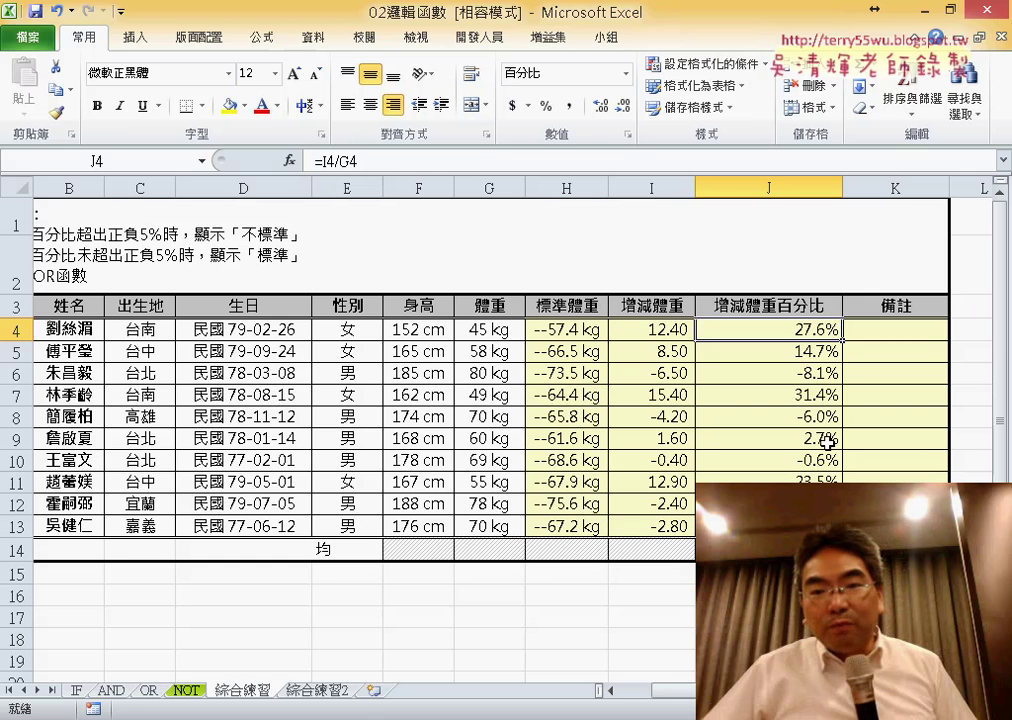
click(829, 375)
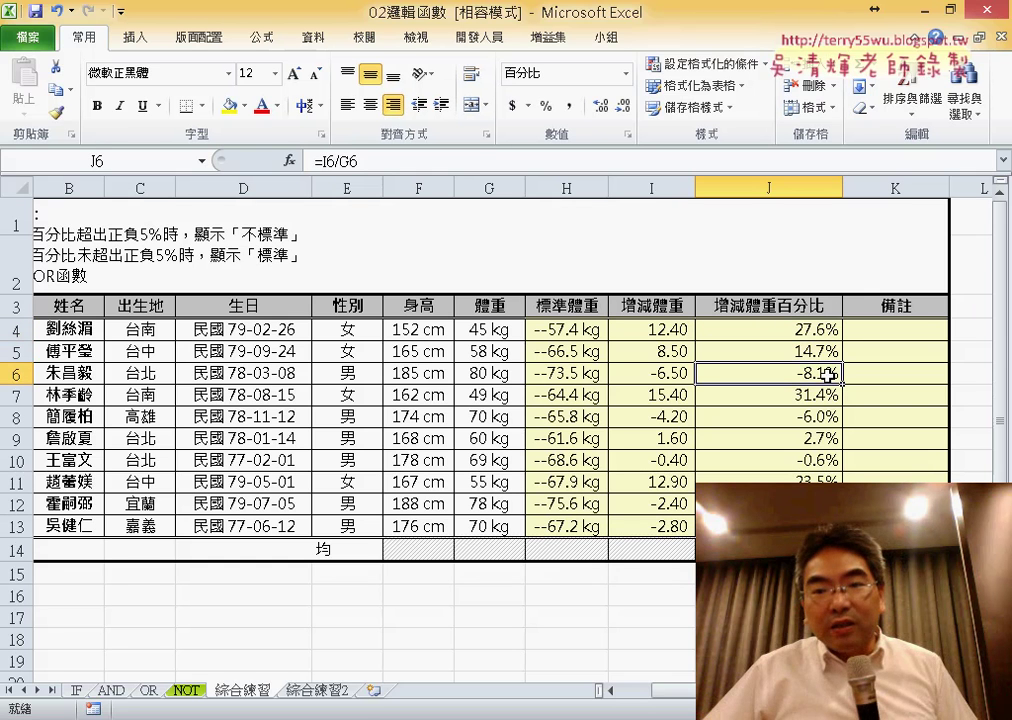
click(484, 378)
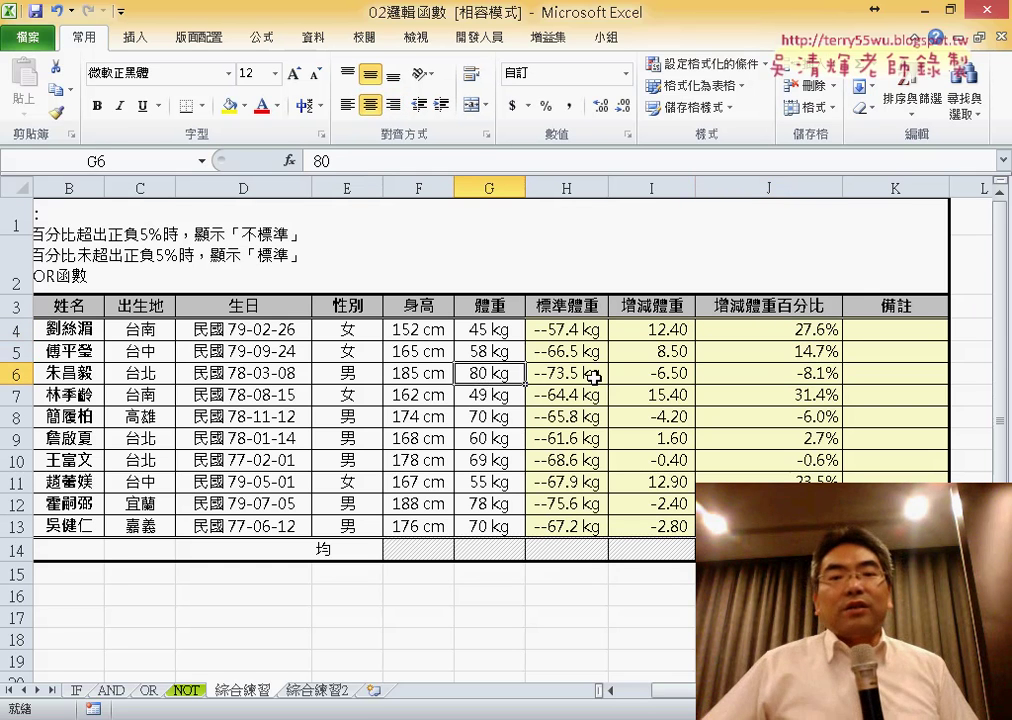
click(594, 377)
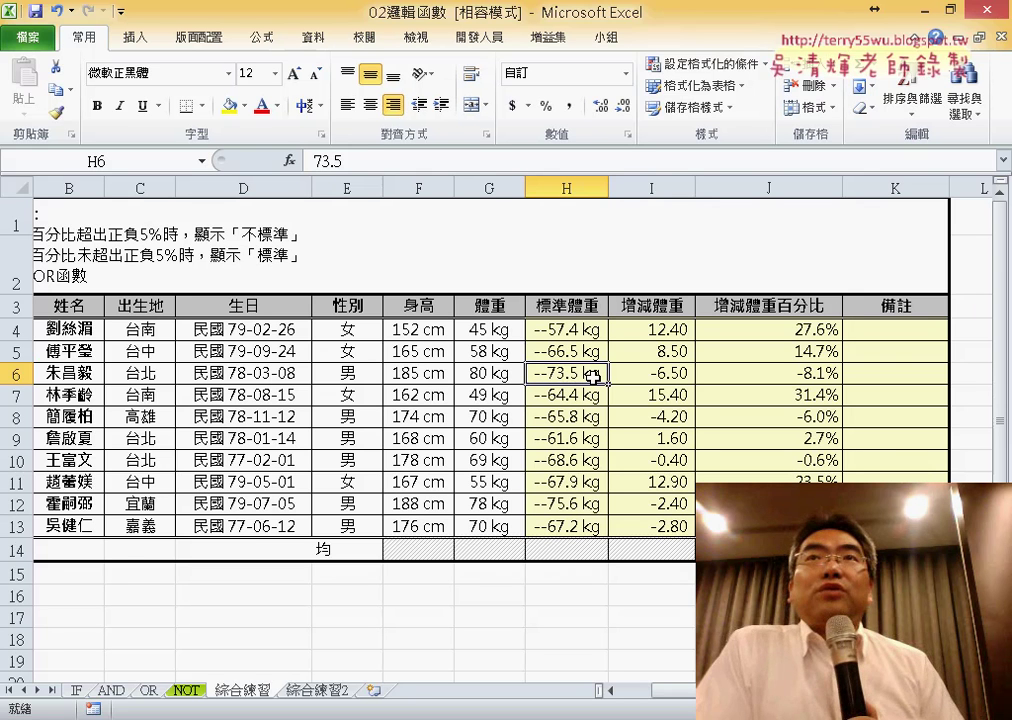
Step: Select the 備註 cells from K4 downward and insert an IF function into K4
click(900, 334)
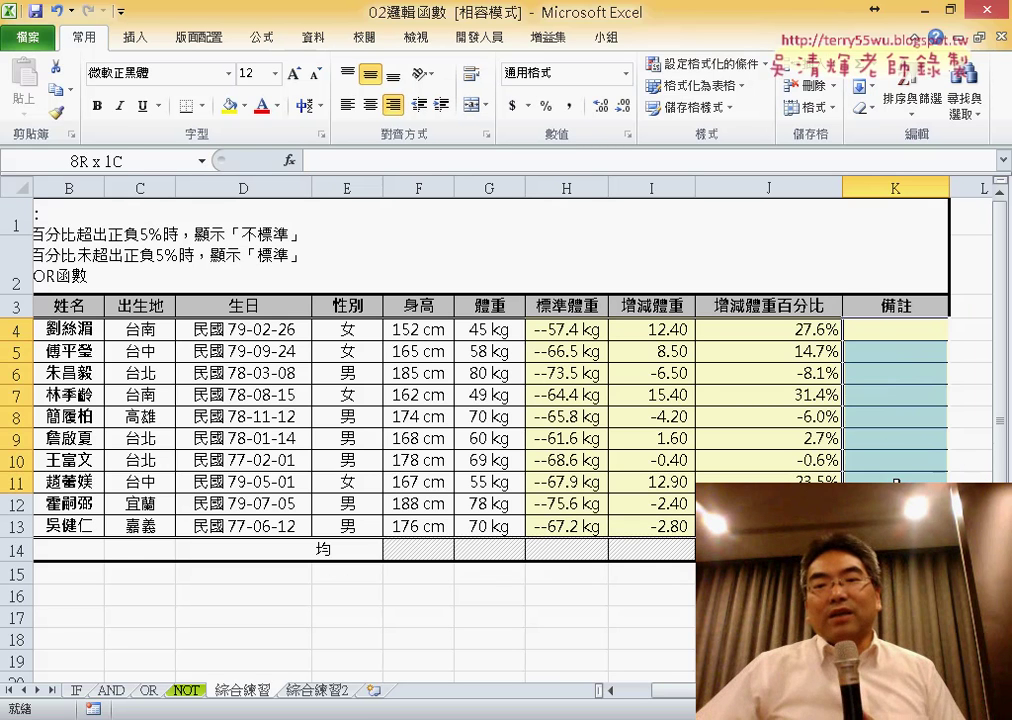
drag(887, 328, 895, 526)
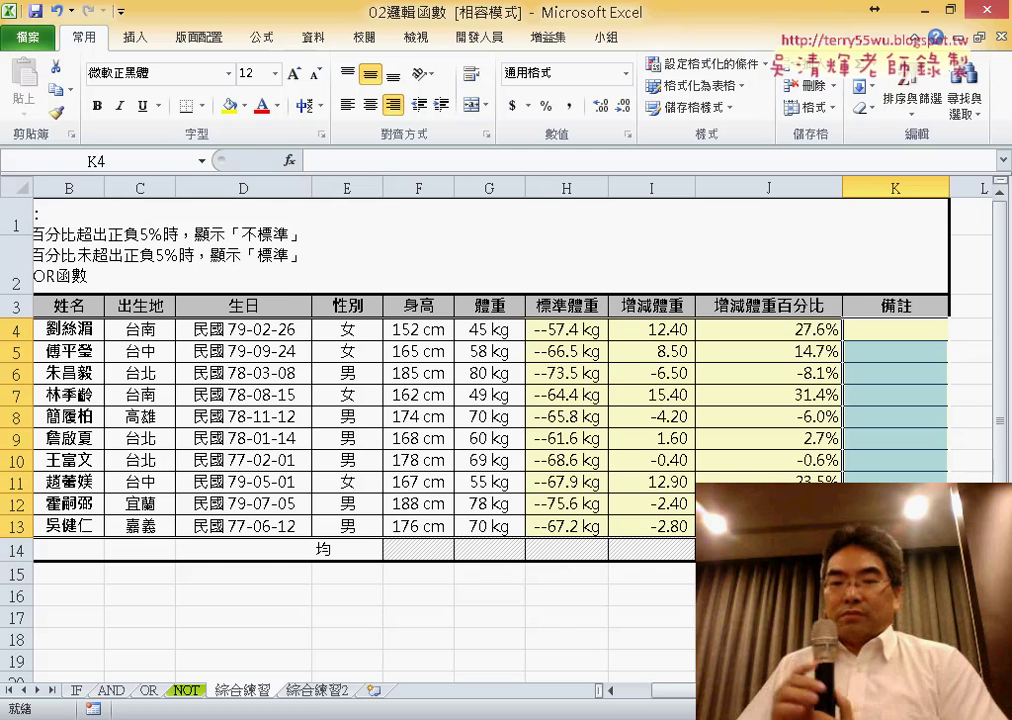
scroll(500, 400, right, 2)
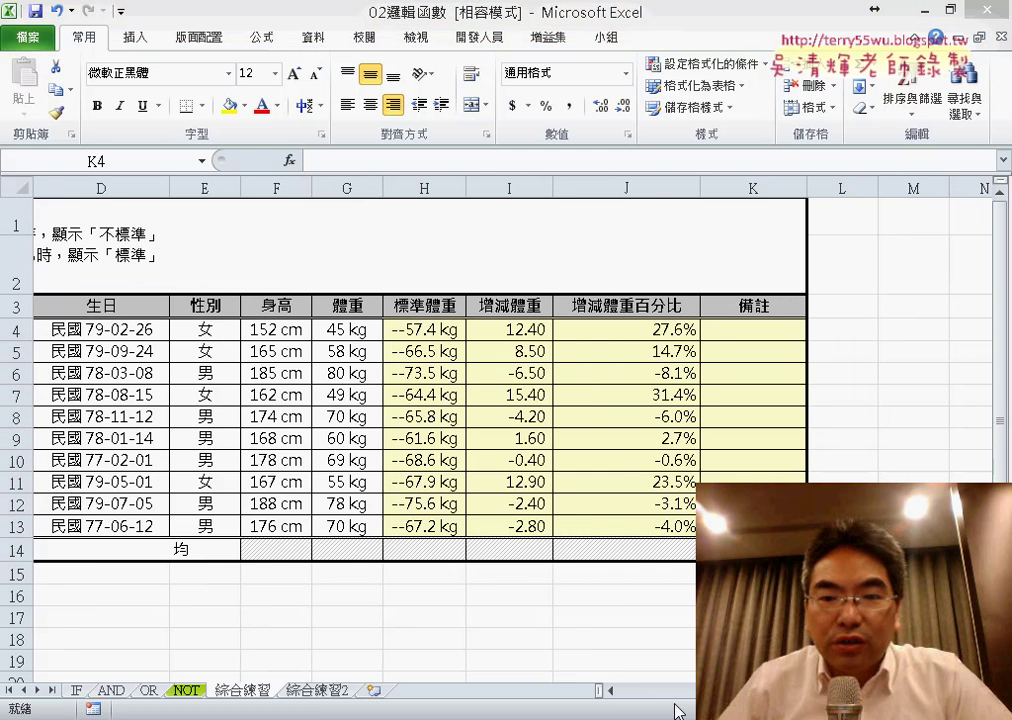
drag(675, 693, 662, 692)
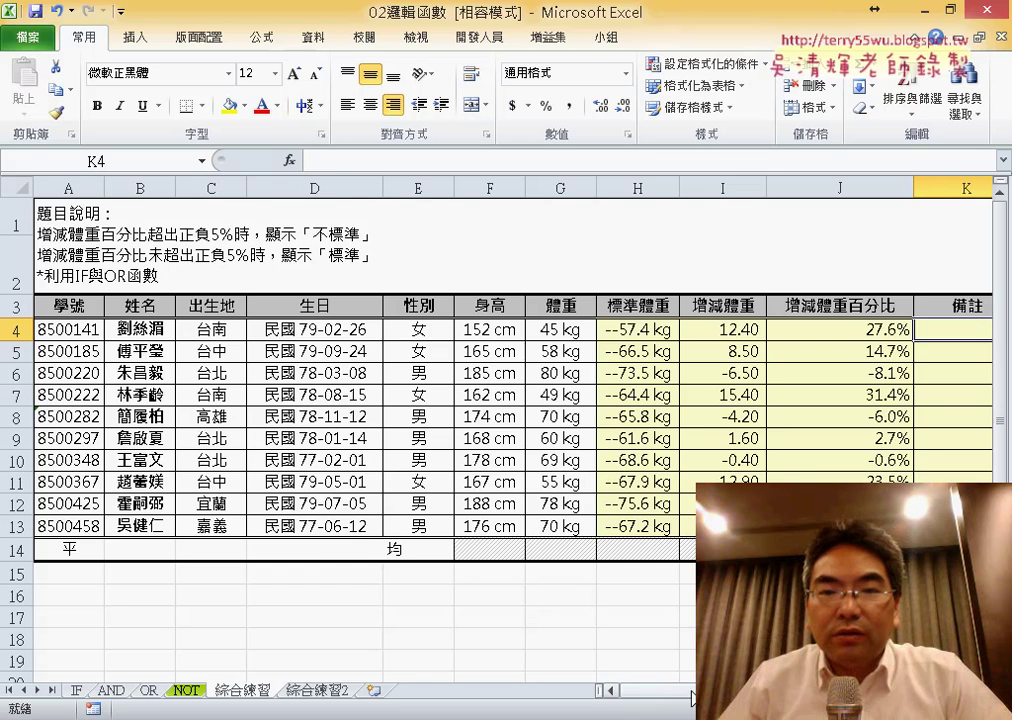
click(291, 161)
double_click(291, 312)
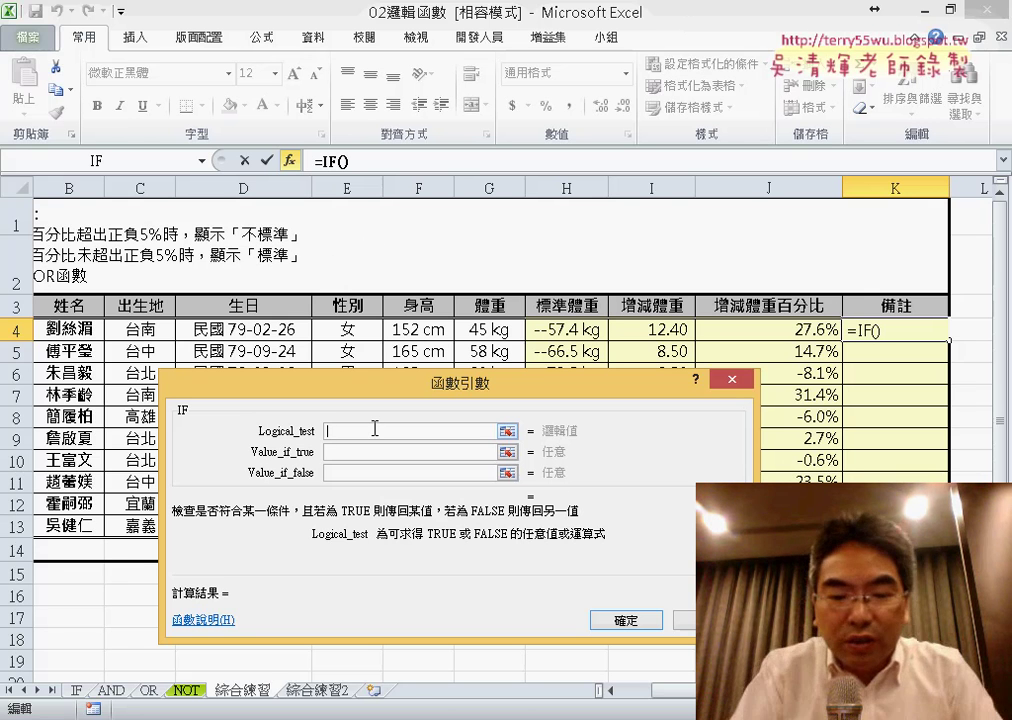
Step: Enter OR(J4>5%,J4<-5%) as the IF function's logical test
text(or()
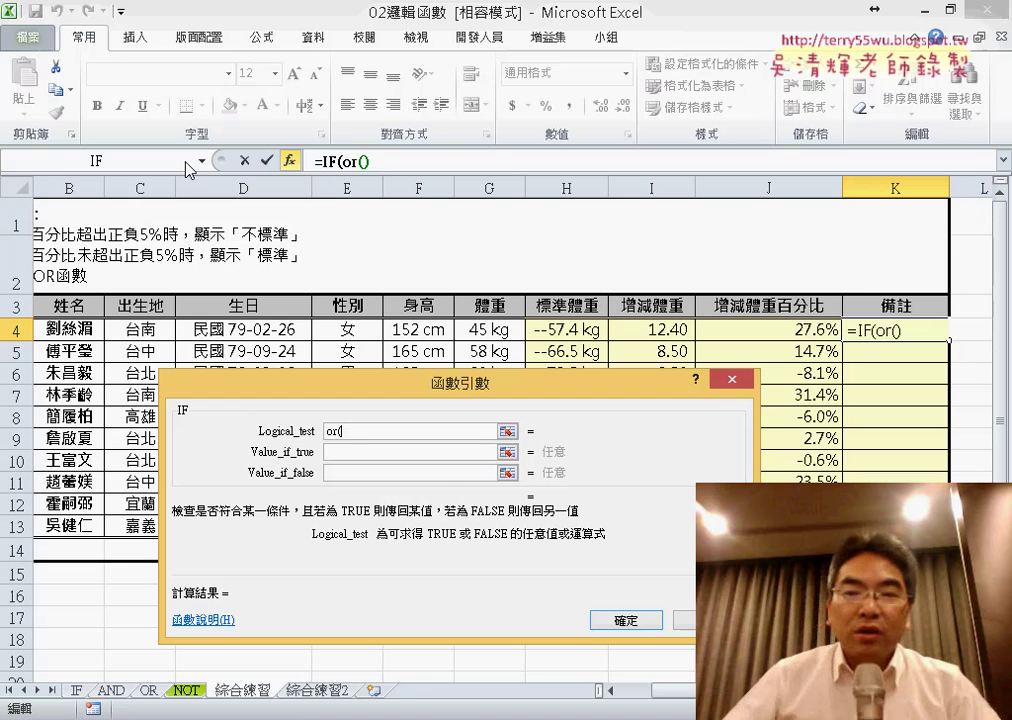
click(802, 331)
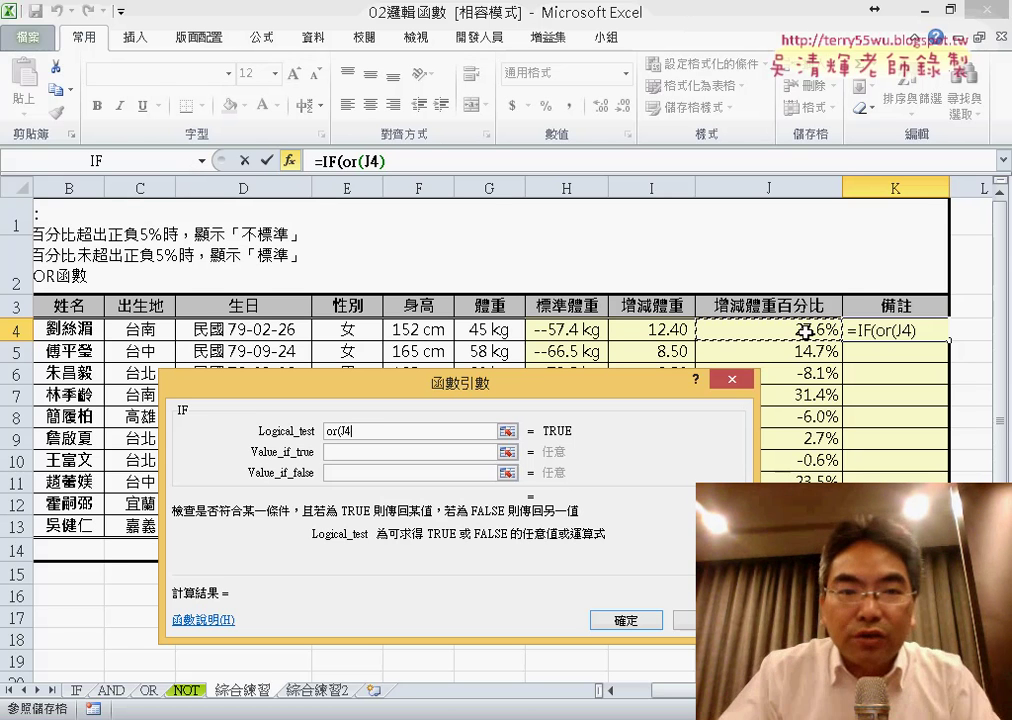
text(>5)
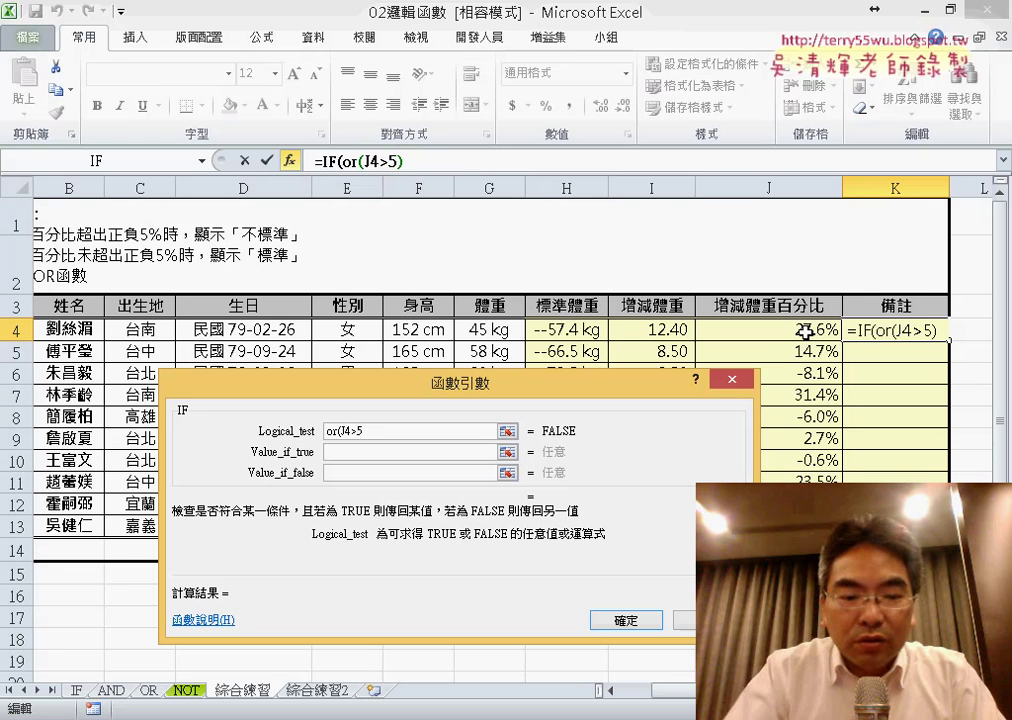
text(%,)
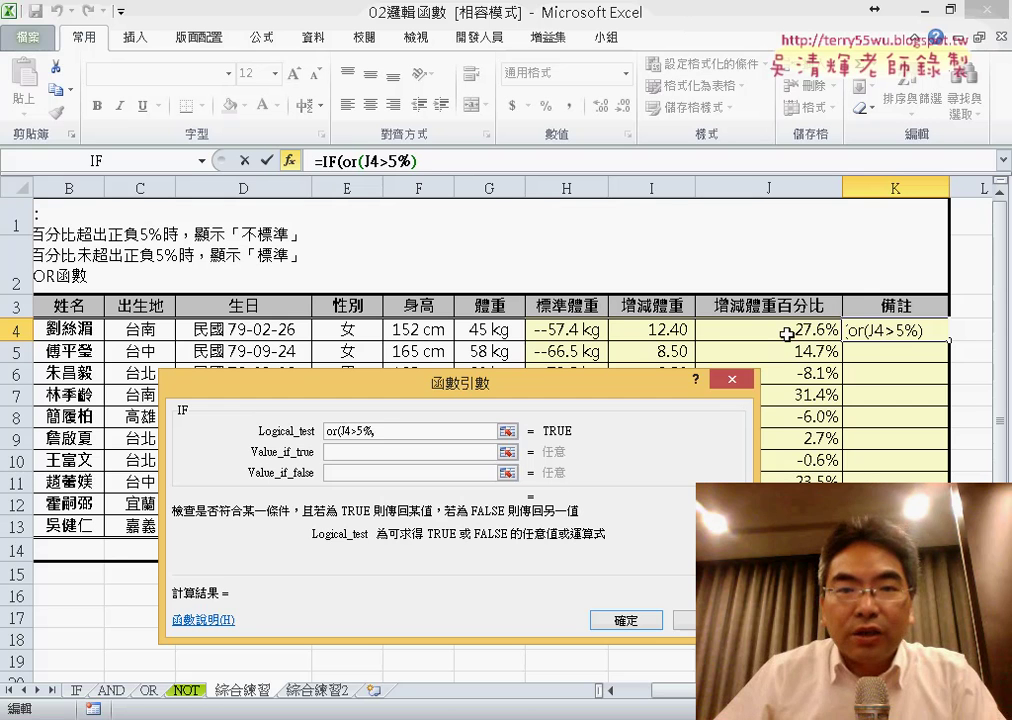
click(788, 333)
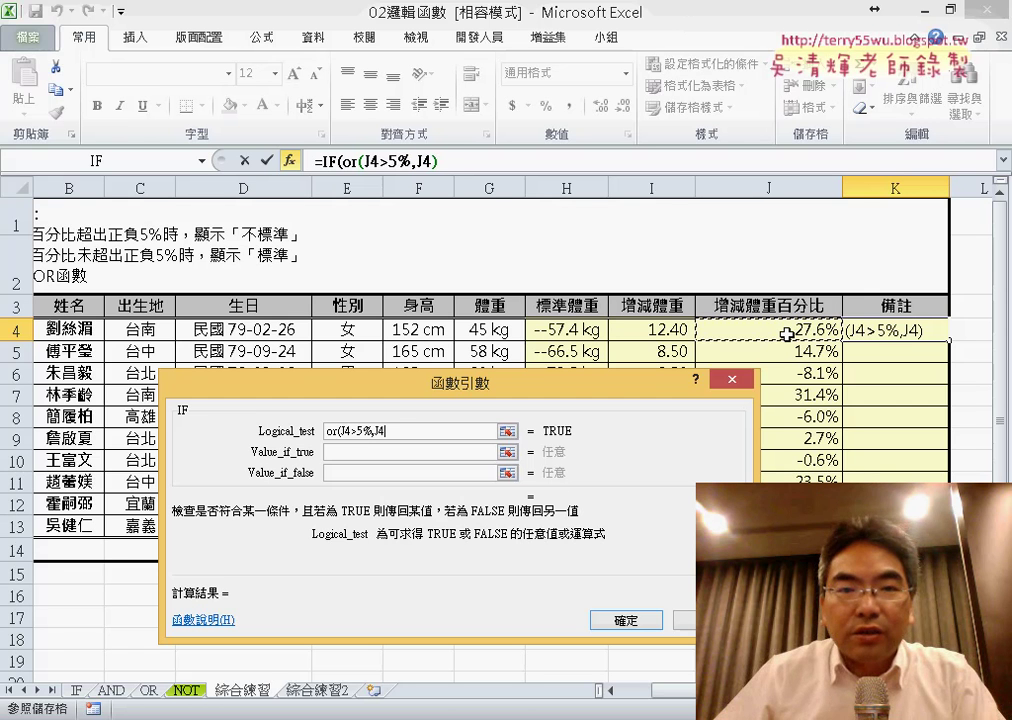
text(<-)
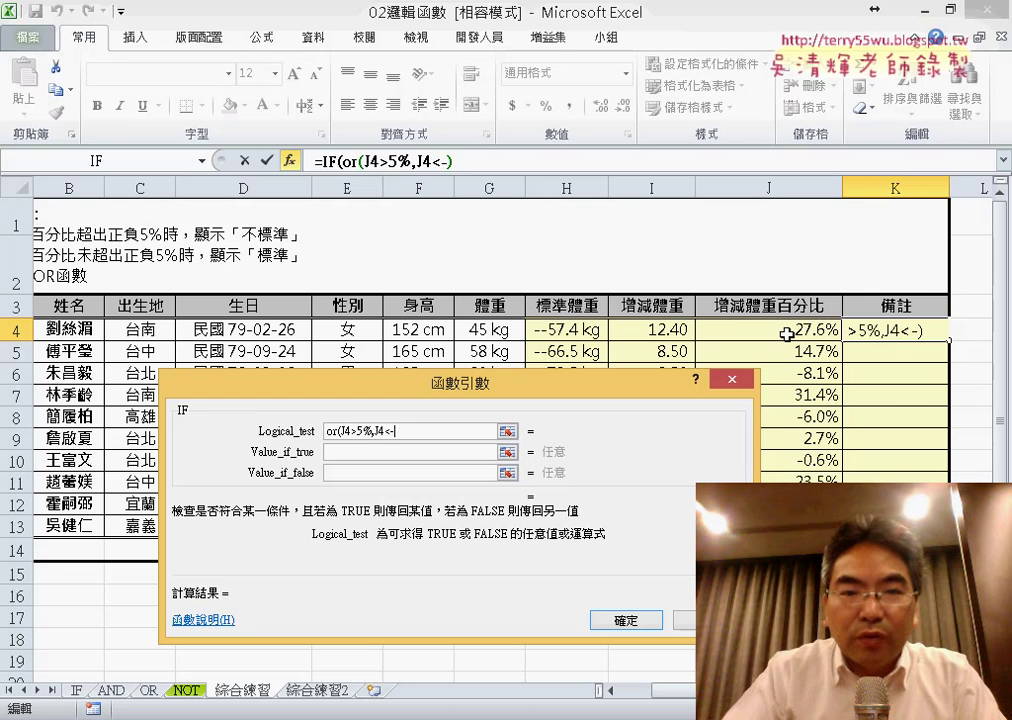
text(5)
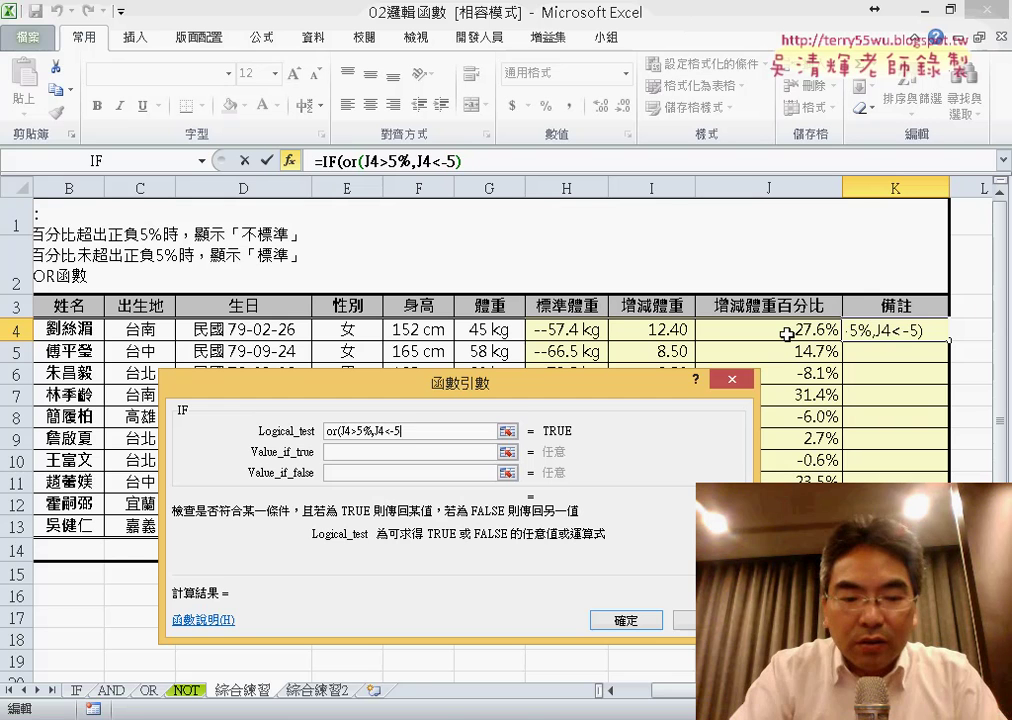
text(%)
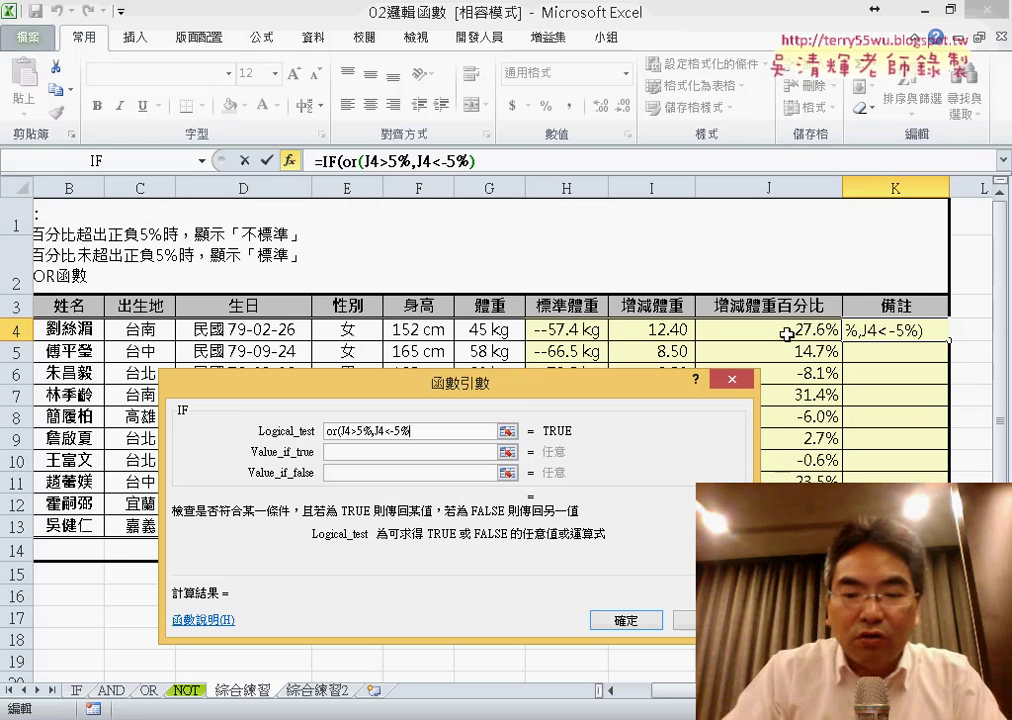
text())
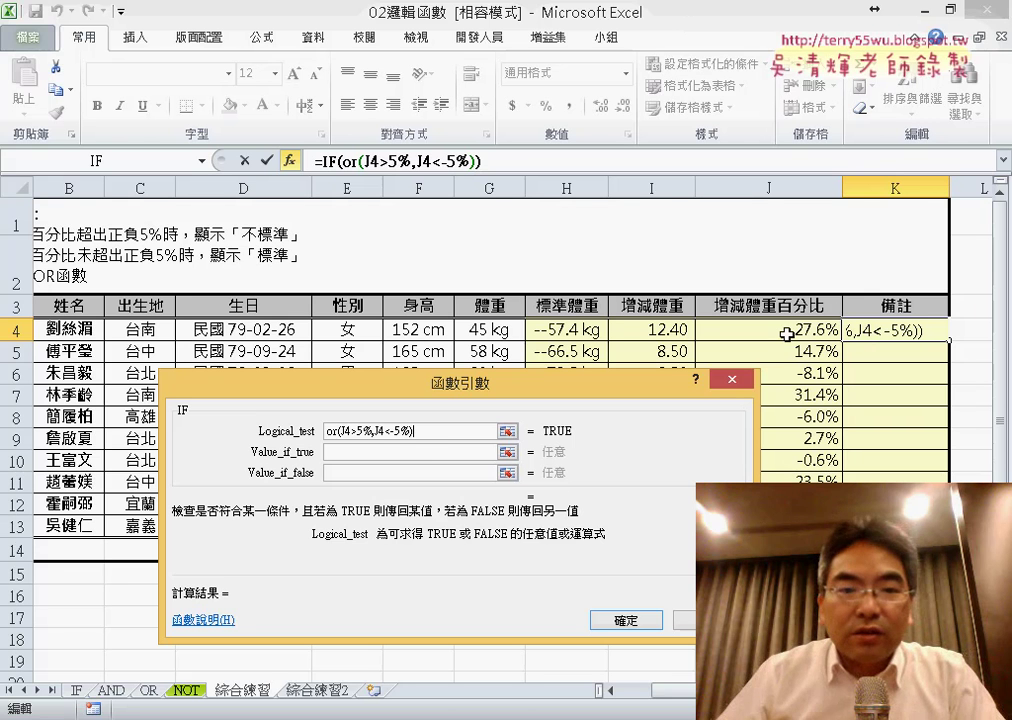
Step: Make the IF return "不標準" when true and "標準" when false
click(390, 450)
text(ㄅㄨ)
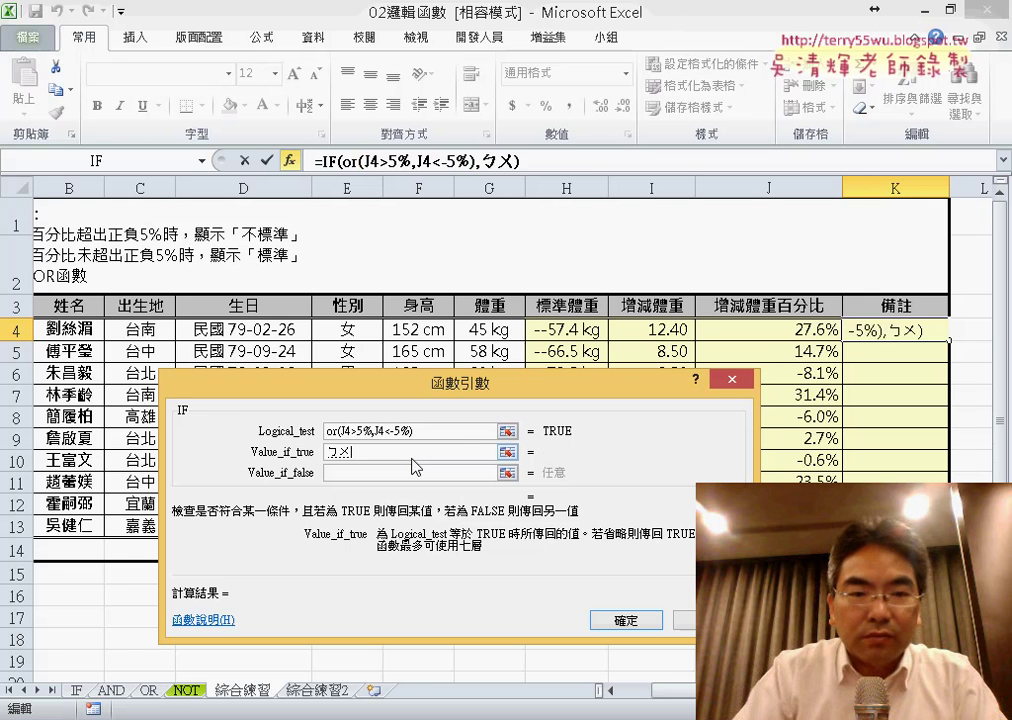
text(不ㄅㄧㄠ)
key(space)
text(ㄓㄨ)
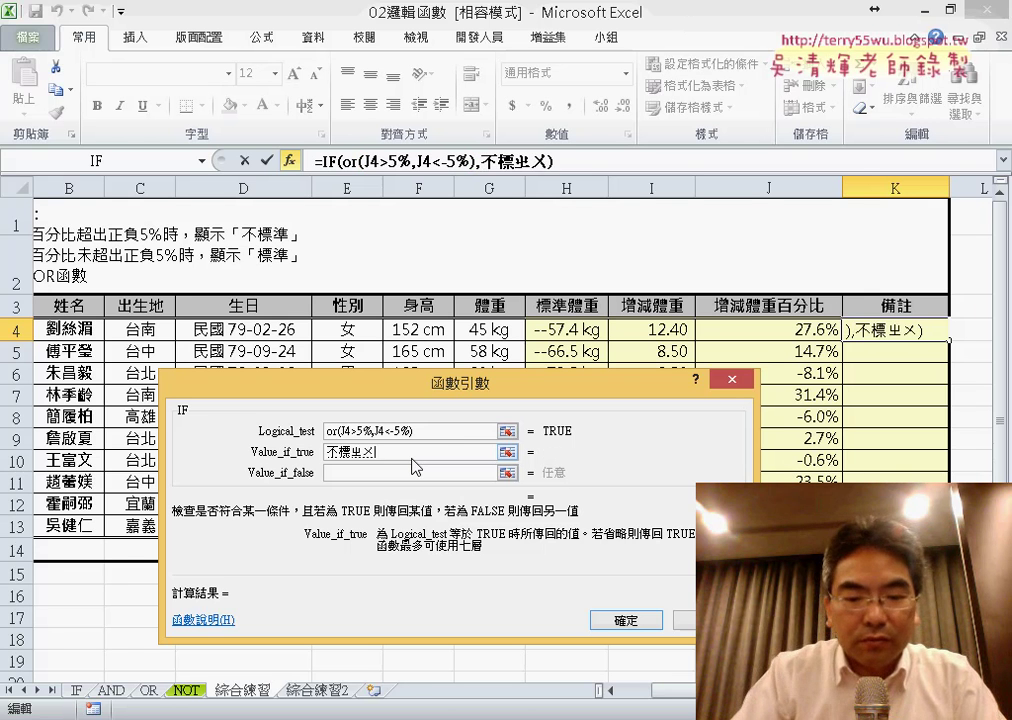
text(ㄣˇ)
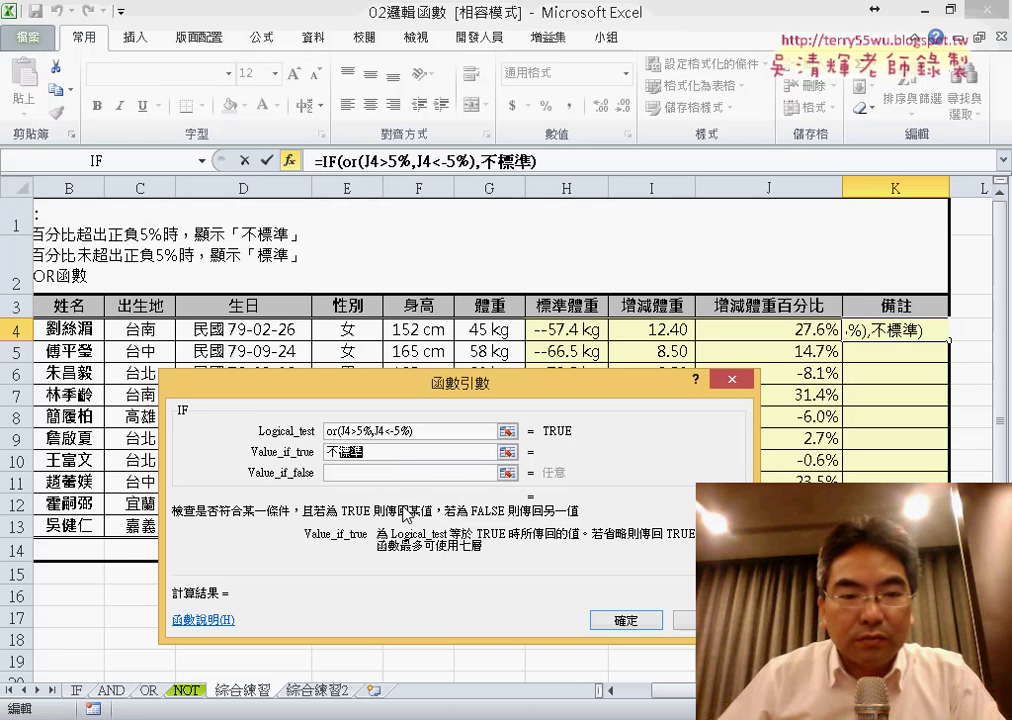
key(Tab)
text(標準)
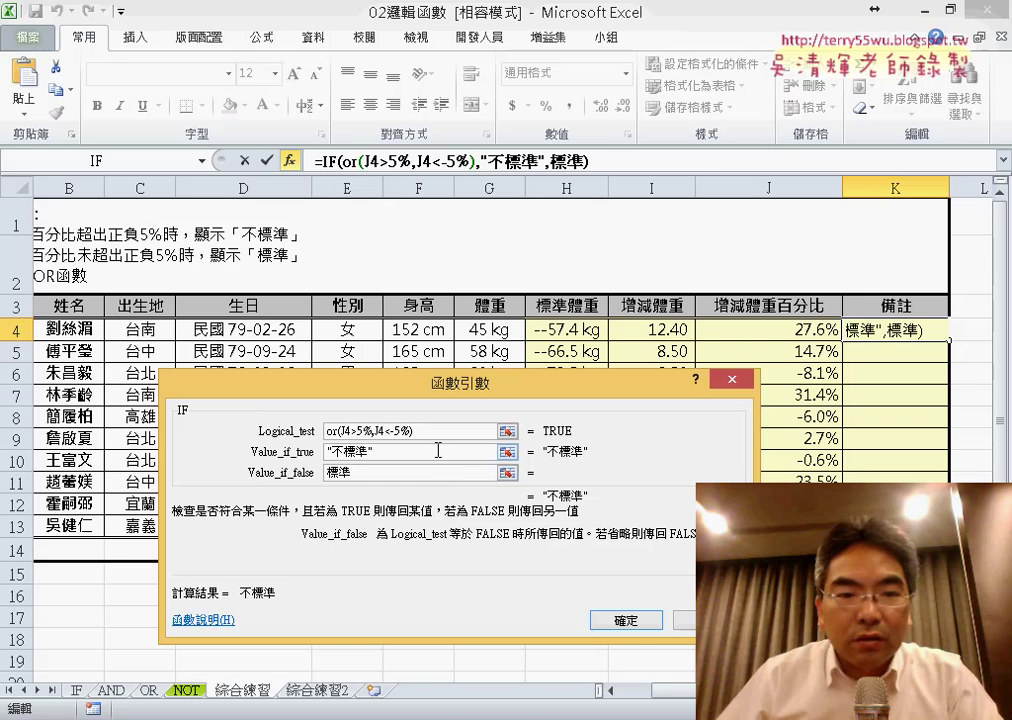
click(437, 451)
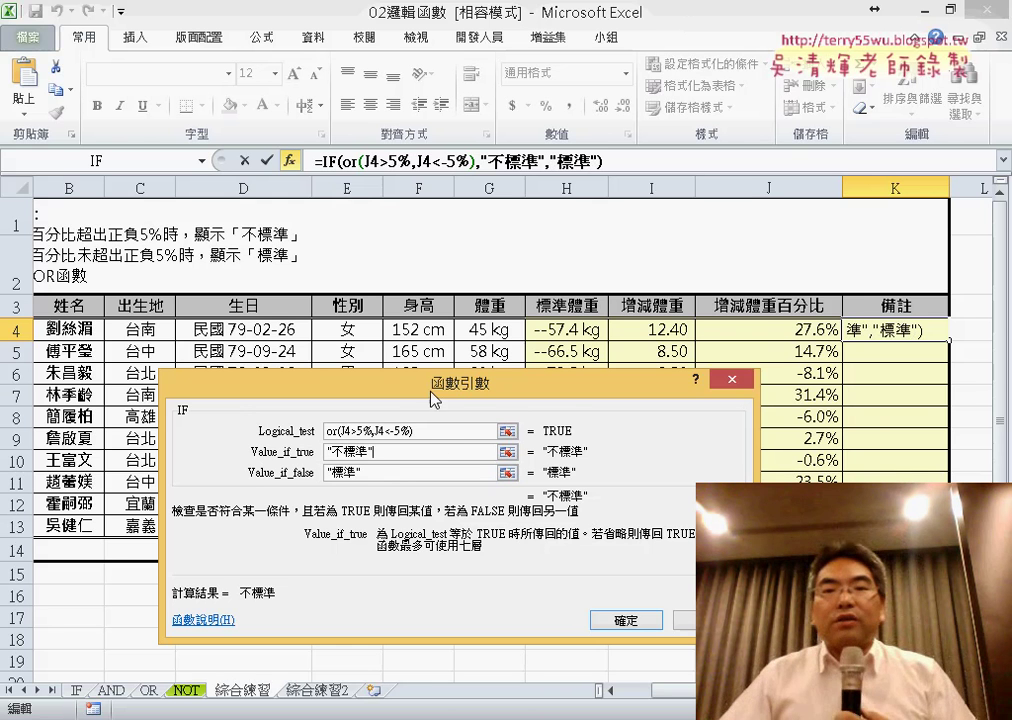
drag(433, 398, 415, 200)
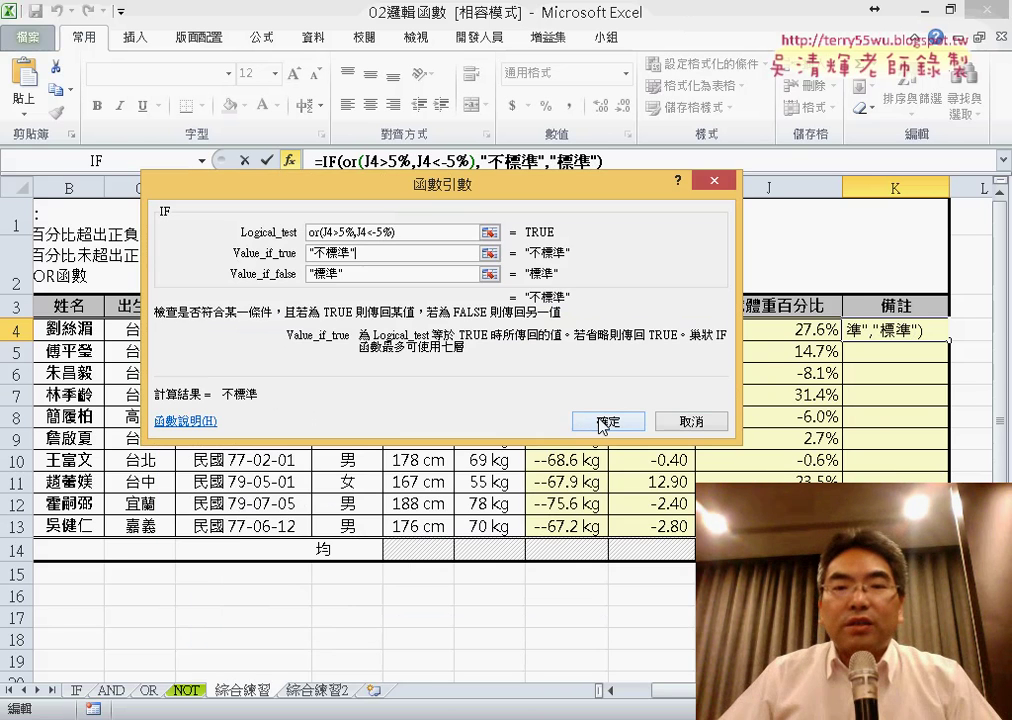
Step: Confirm the IF formula in K4 and fill it down through K13
click(605, 422)
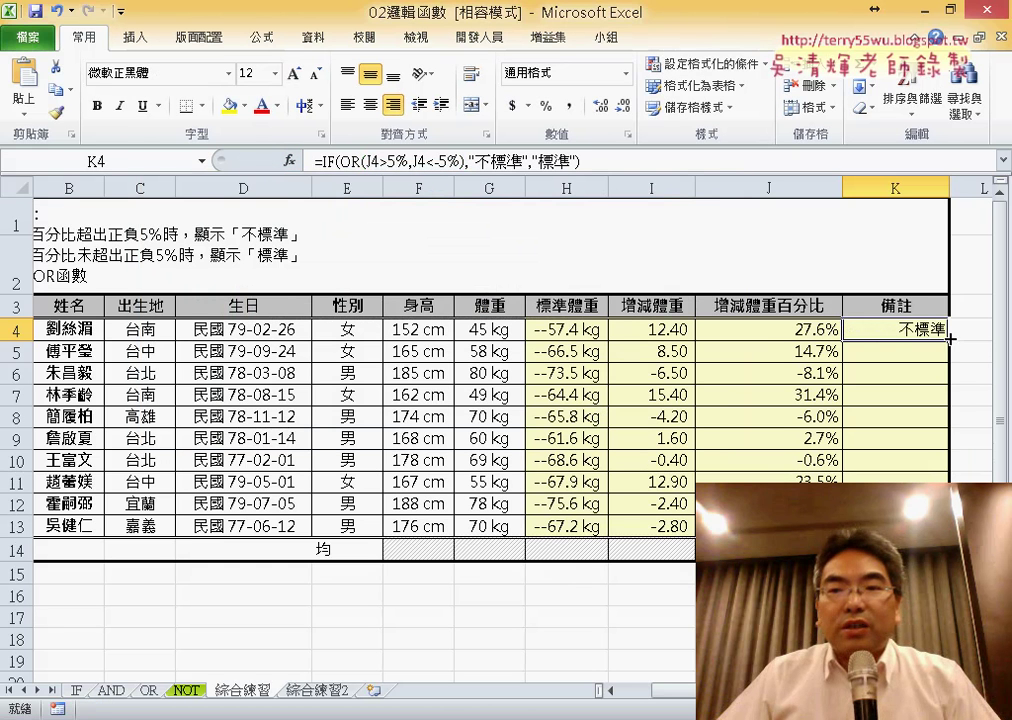
drag(947, 339, 947, 526)
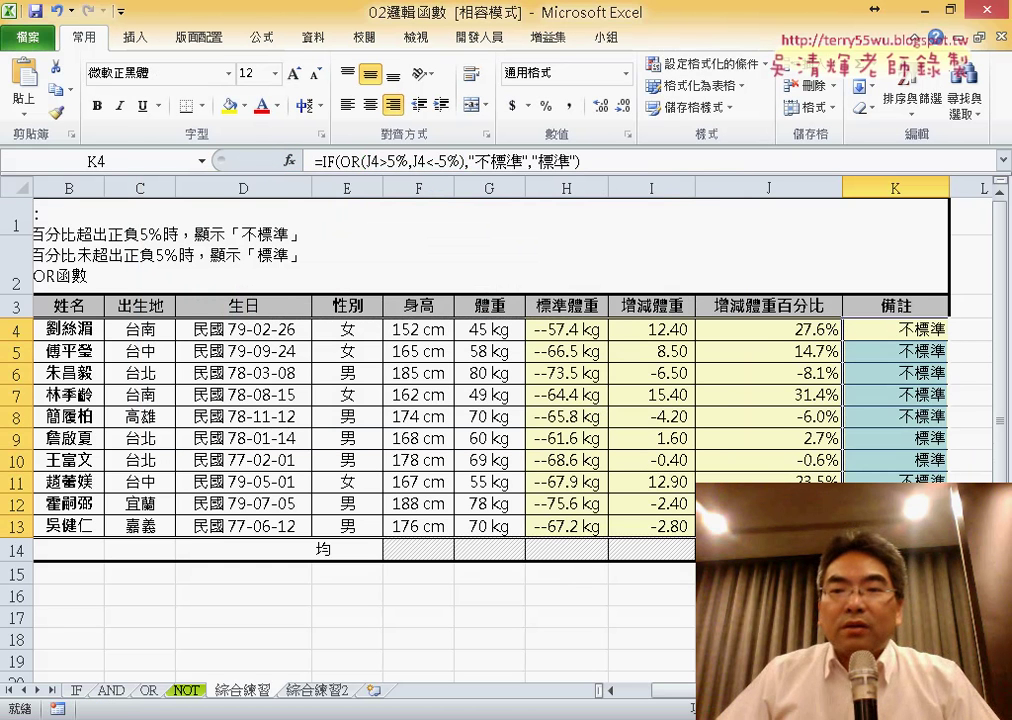